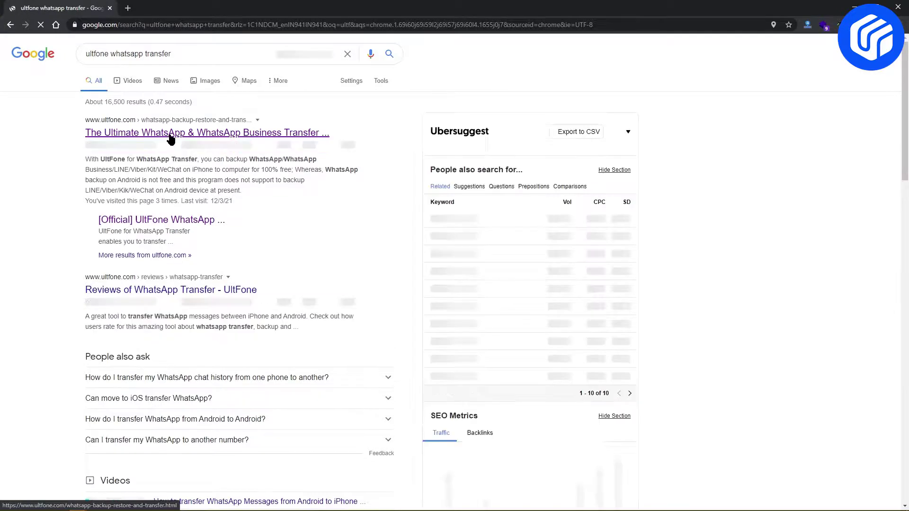
Open the UltFone WhatsApp Transfer product page and start the free Windows download.
left_click(168, 135)
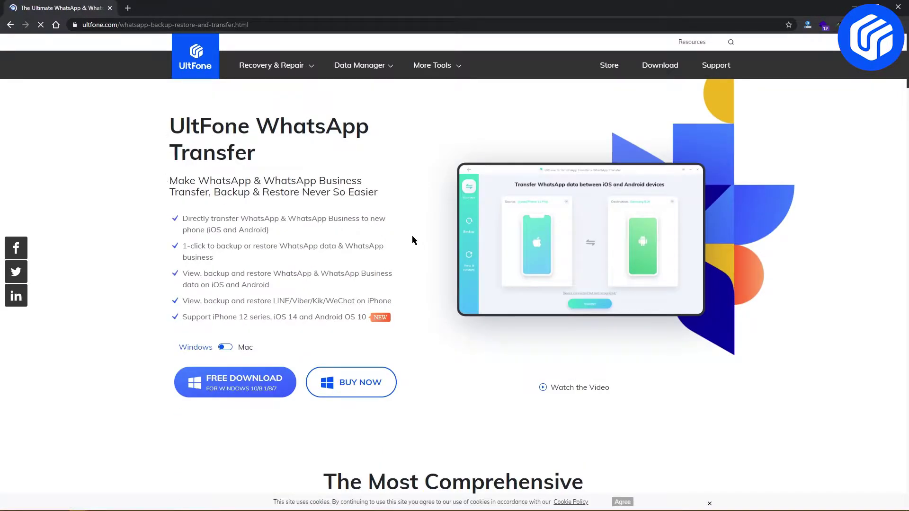
scroll(411, 235, "down", 1)
scroll(421, 246, "down", 2)
scroll(429, 240, "down", 2)
scroll(439, 227, "down", 3)
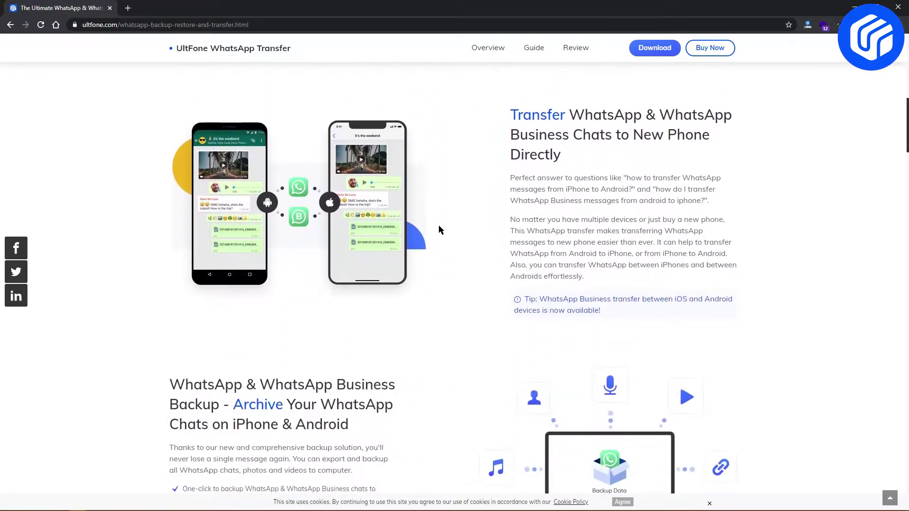
scroll(441, 226, "down", 1)
scroll(439, 224, "down", 2)
scroll(437, 222, "down", 1)
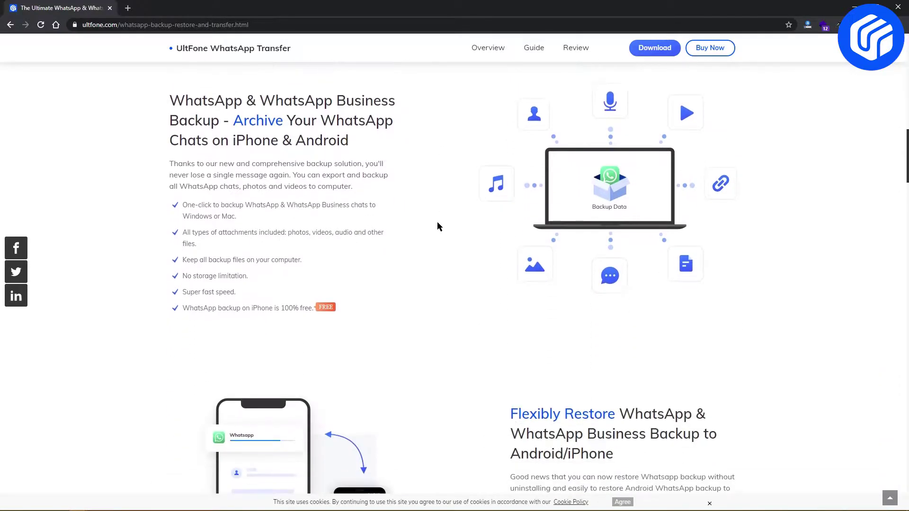
scroll(433, 226, "down", 3)
scroll(431, 229, "down", 3)
scroll(428, 228, "down", 1)
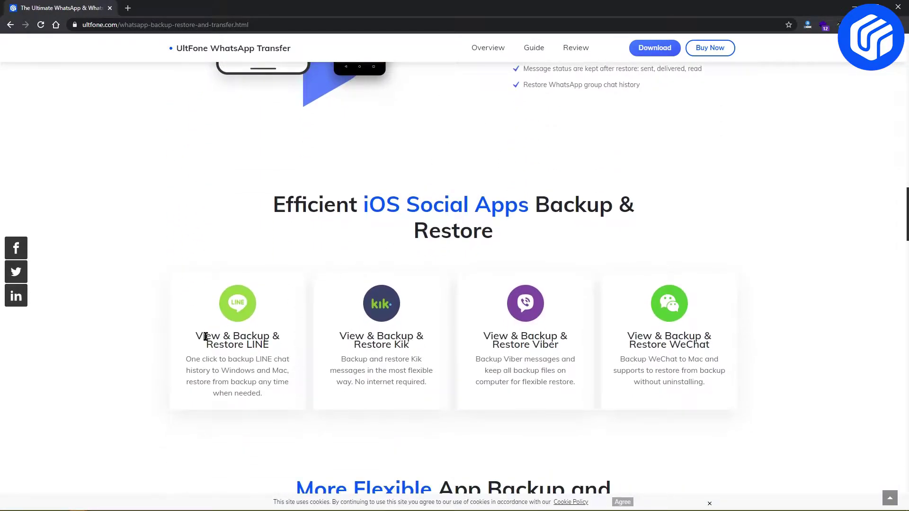
left_click_drag(210, 335, 290, 347)
left_click(298, 363)
scroll(325, 310, "down", 3)
scroll(278, 227, "up", 15)
scroll(278, 226, "up", 10)
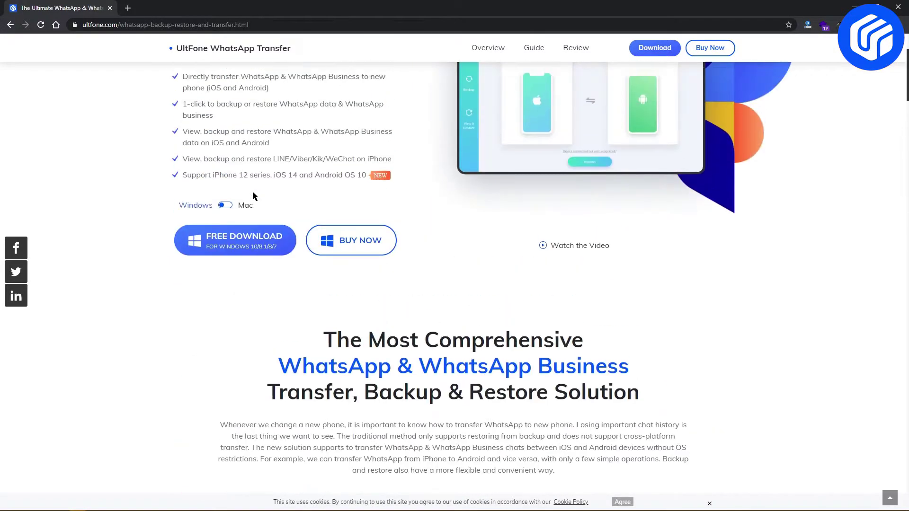
scroll(252, 191, "up", 2)
left_click(243, 384)
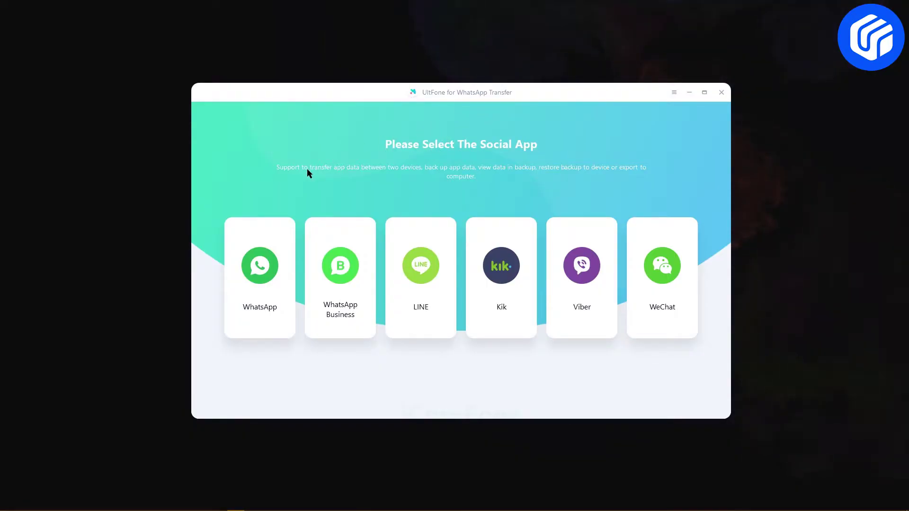
Choose LINE, keep iPhone XS as the backup device, and back it up to the computer.
left_click(423, 276)
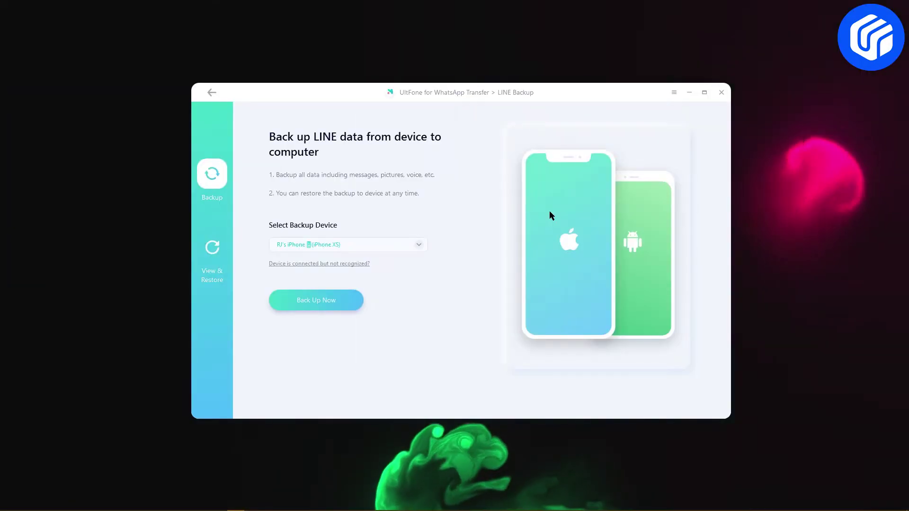
left_click(418, 246)
left_click(416, 247)
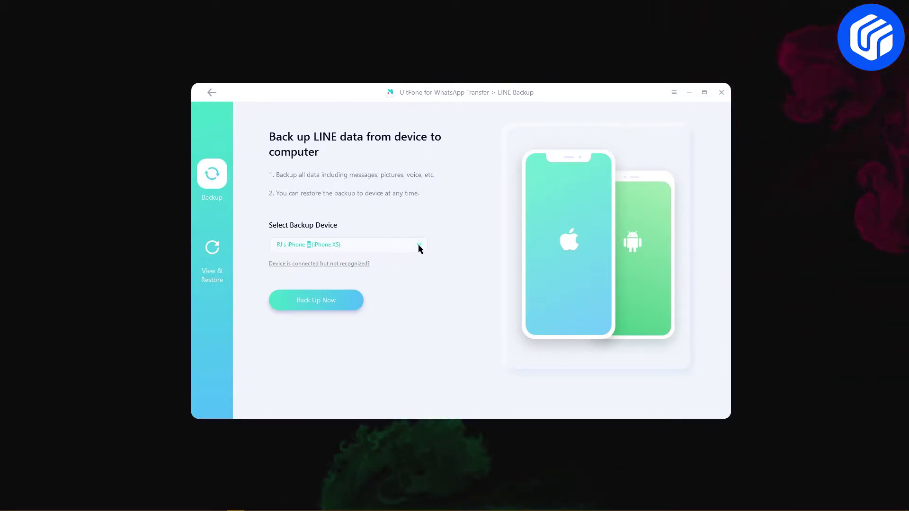
left_click(418, 246)
left_click(377, 261)
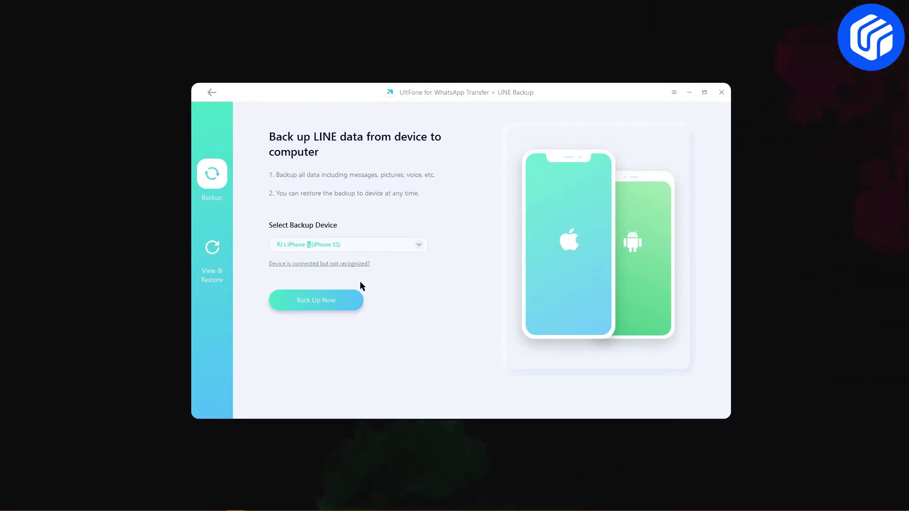
left_click(334, 302)
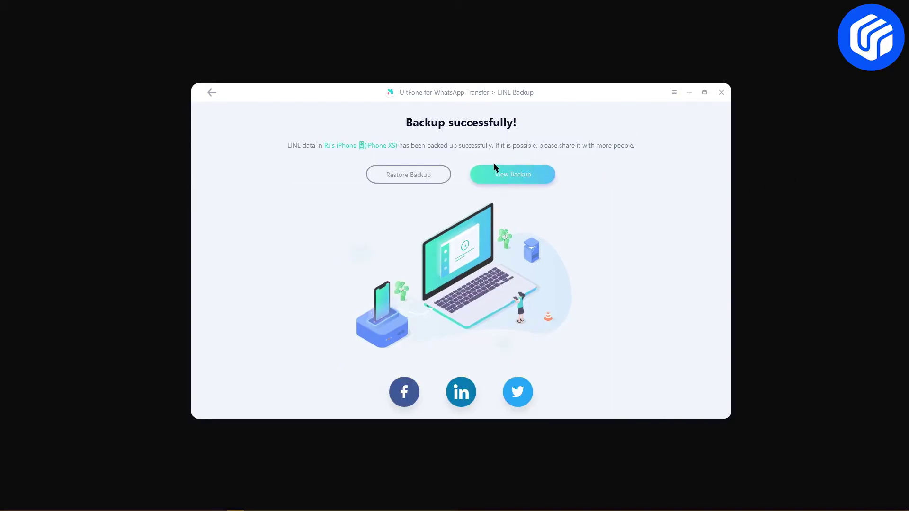
View the LINE backup, check all three conversations, and choose Restore to iOS.
left_click(509, 178)
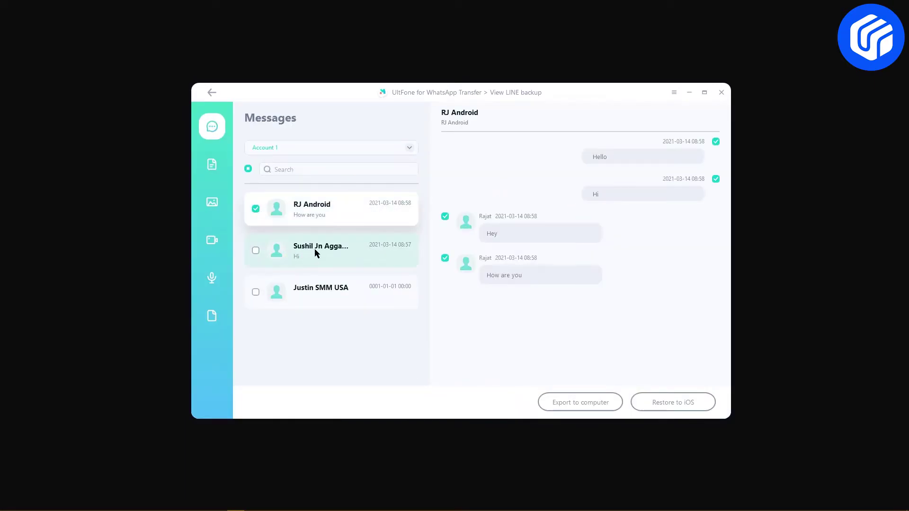
left_click(284, 252)
left_click(256, 251)
left_click(309, 292)
left_click(256, 292)
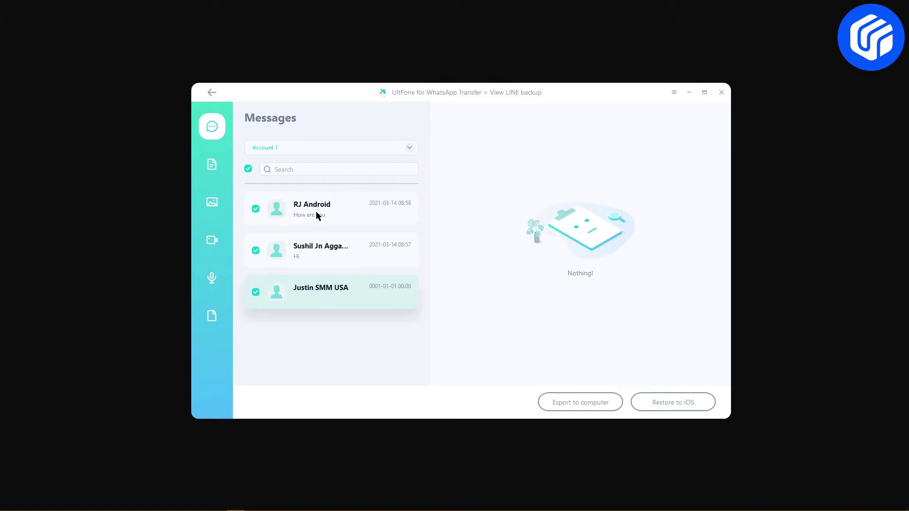
left_click(318, 215)
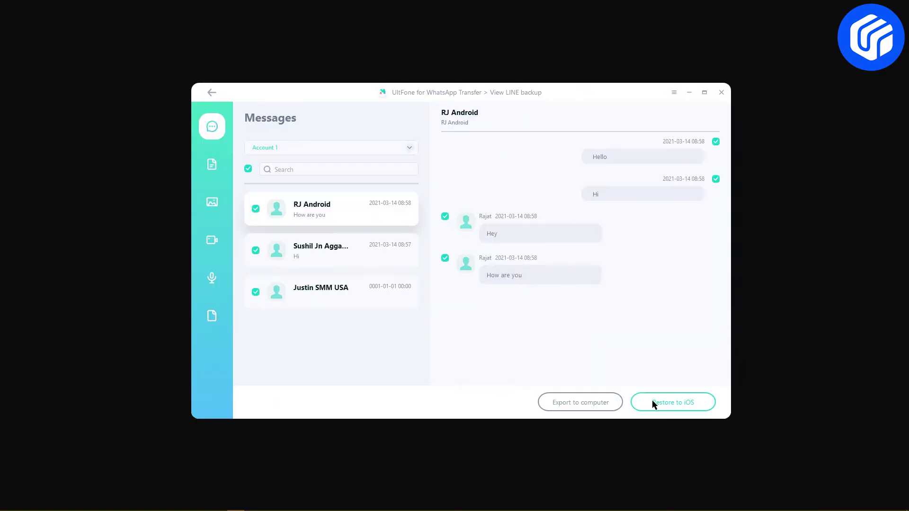
left_click(652, 400)
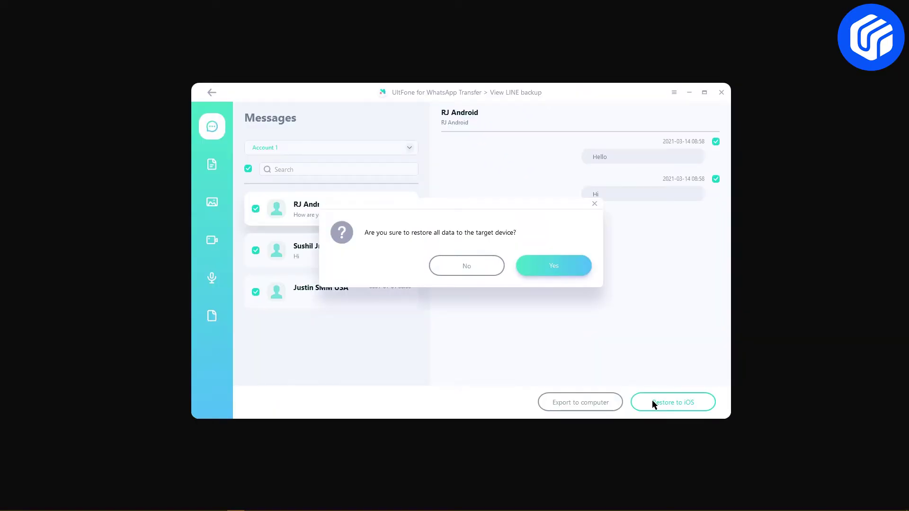
Restore all LINE backup data to the iPhone 6, accepting the overwrite and login warnings.
left_click(552, 266)
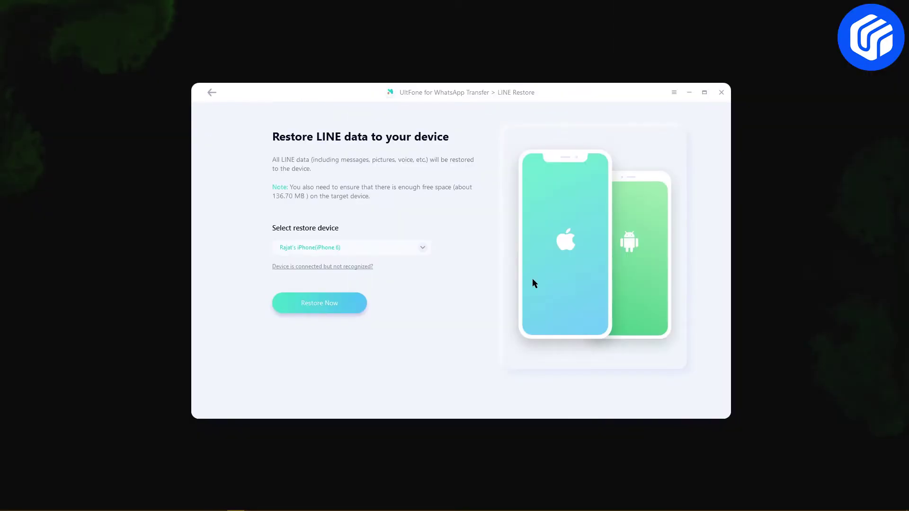
left_click(343, 305)
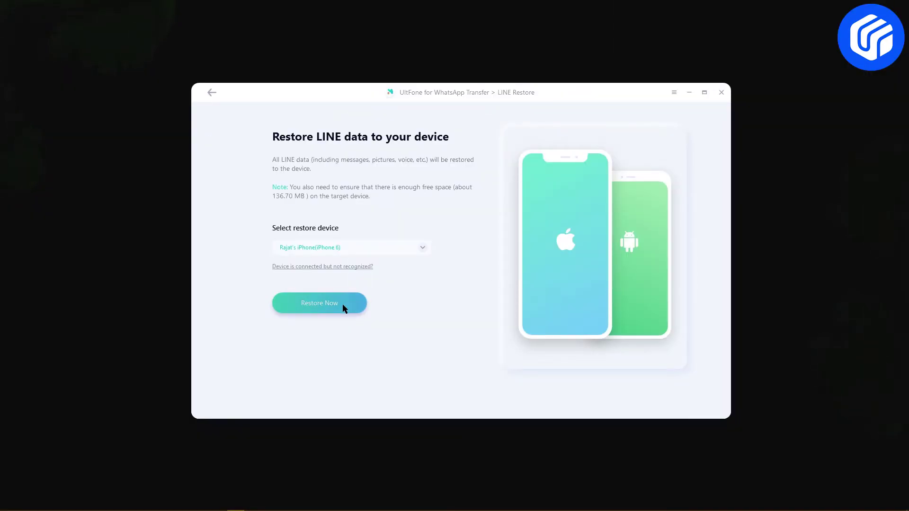
left_click(341, 305)
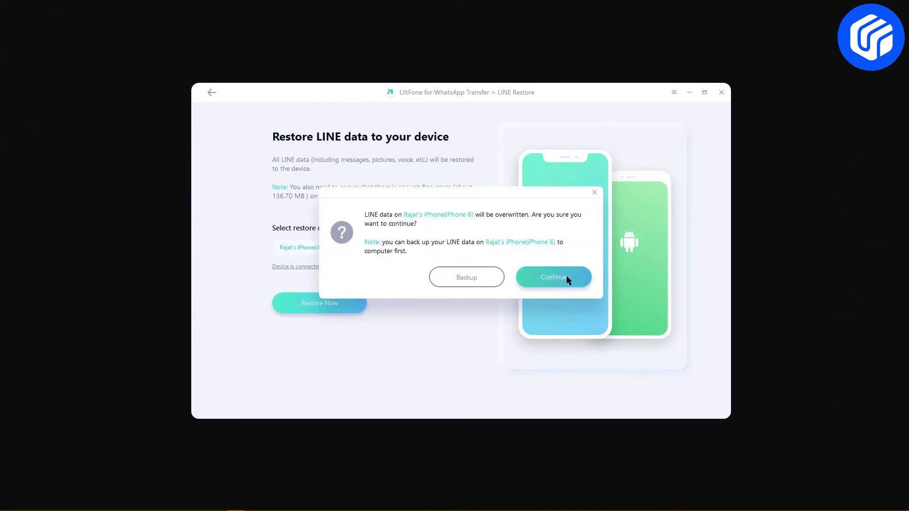
left_click(566, 277)
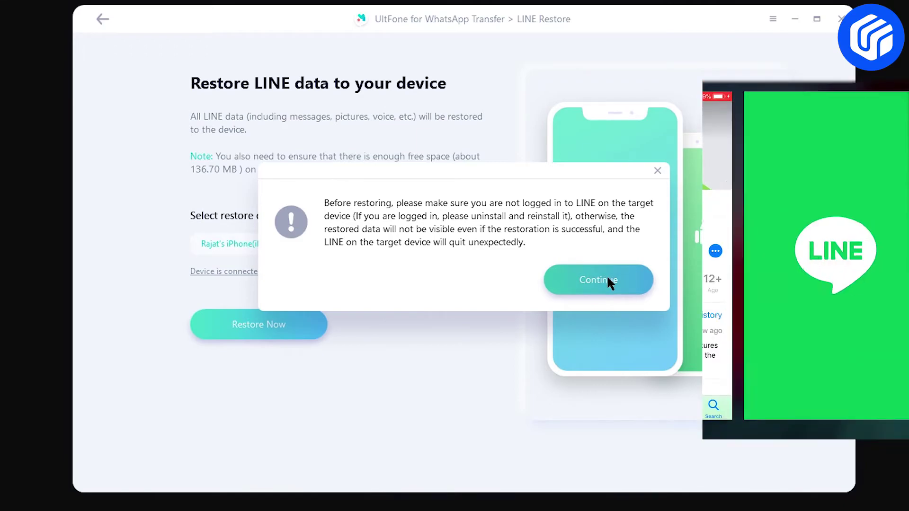
left_click(607, 275)
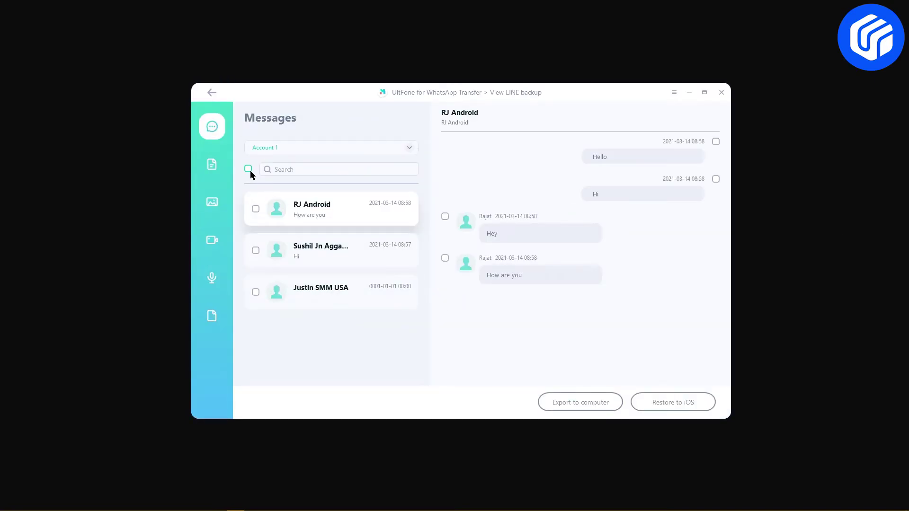
Select all chats and export them to the Multimedia (M:) drive.
left_click(248, 170)
left_click(593, 405)
scroll(422, 320, "down", 3)
double_click(435, 291)
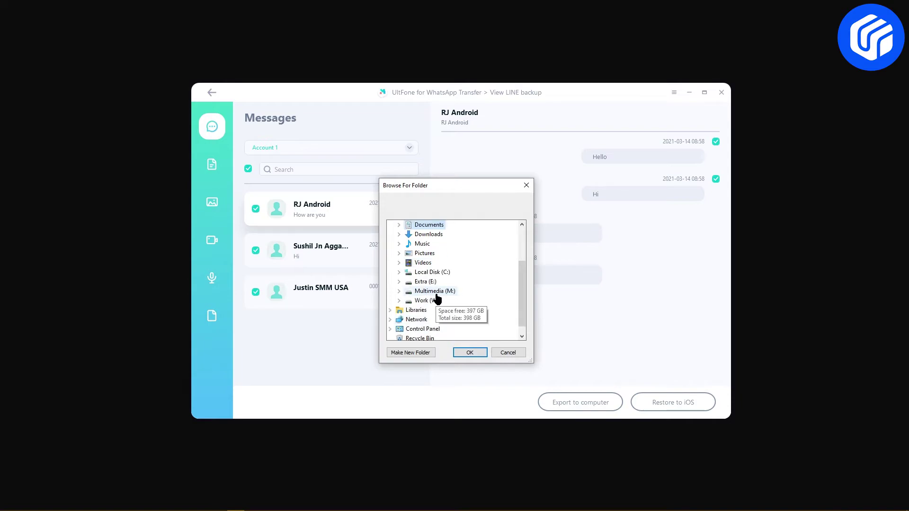
left_click(470, 353)
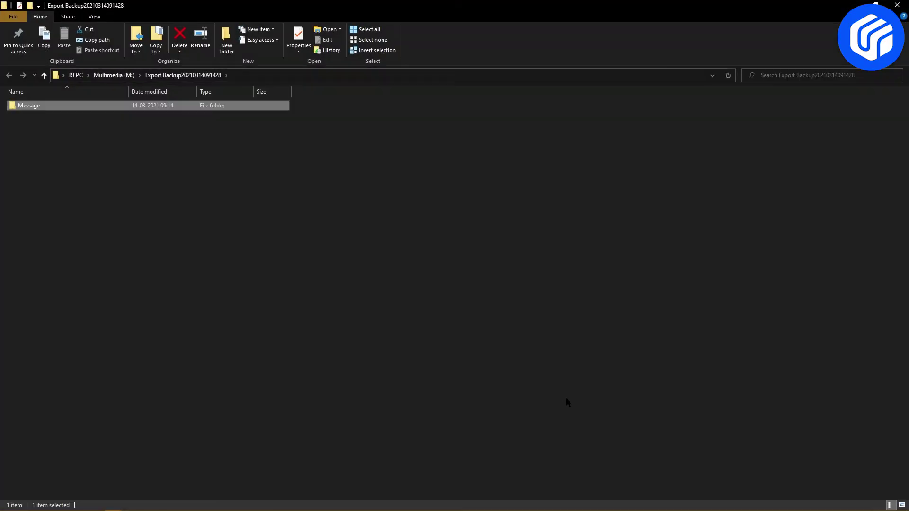